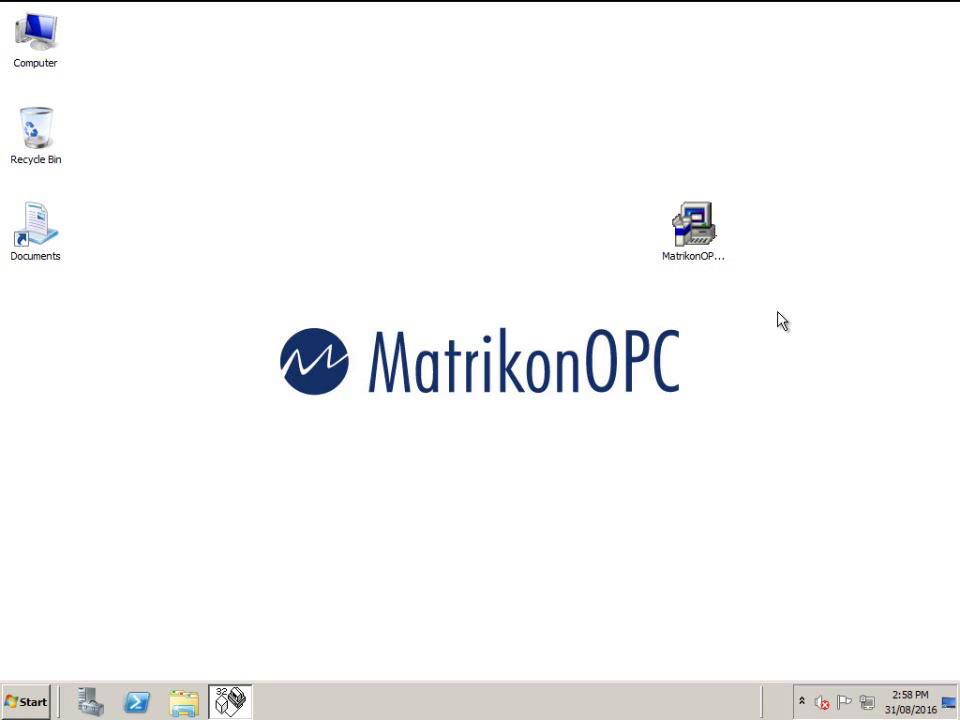
Launch the MatrikonOPC Modbus server installer and install the missing VC9.0 runtime prerequisite.
{"action": "double_click", "coordinate": [692, 232]}
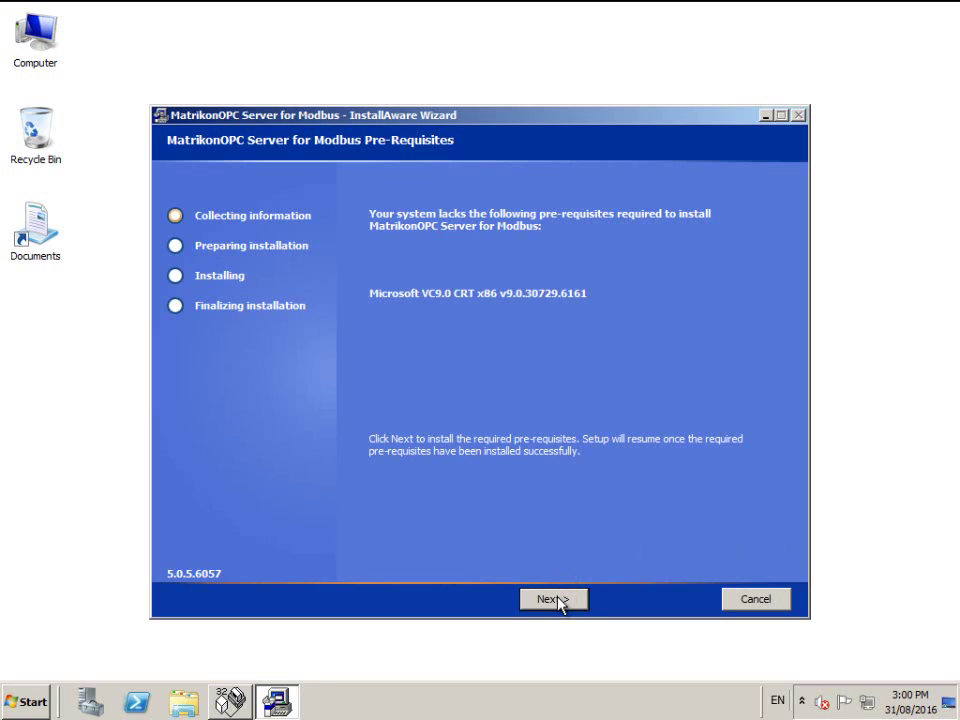
{"action": "left_click", "coordinate": [556, 599]}
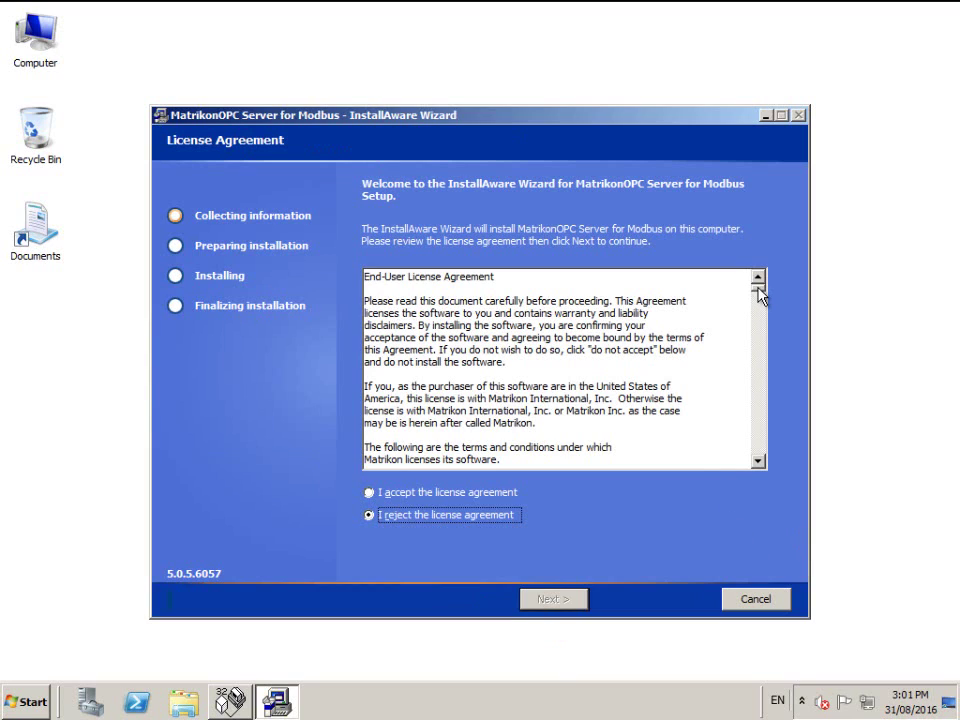
Read through and accept the MatrikonOPC license agreement, moving on to Setup Type.
{"action": "left_click_drag", "start_coordinate": [760, 295], "coordinate": [756, 456]}
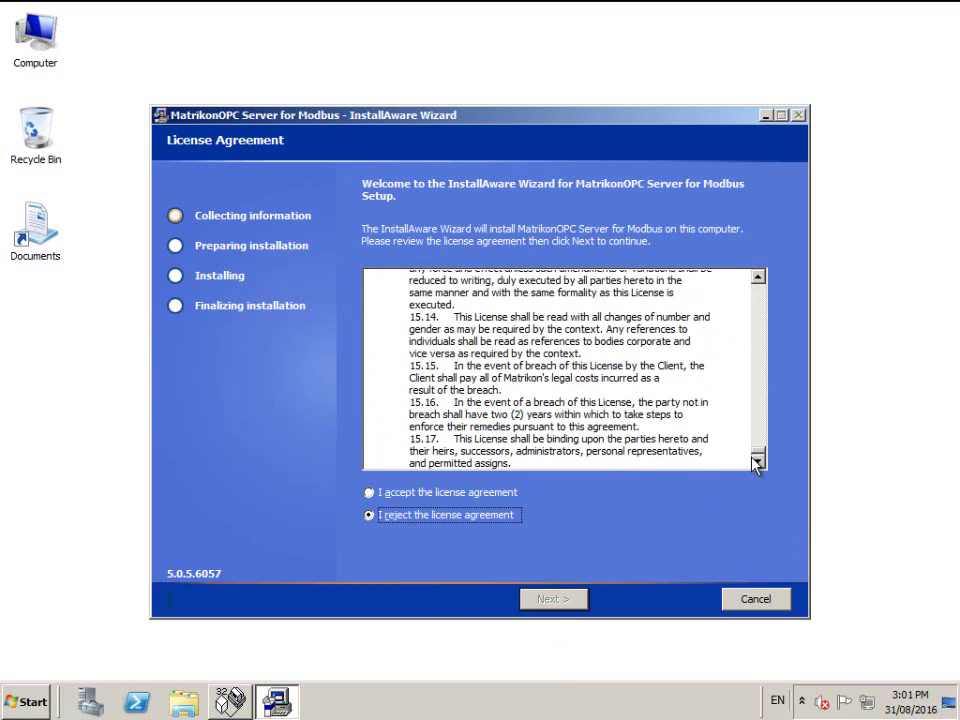
{"action": "left_click", "coordinate": [431, 494]}
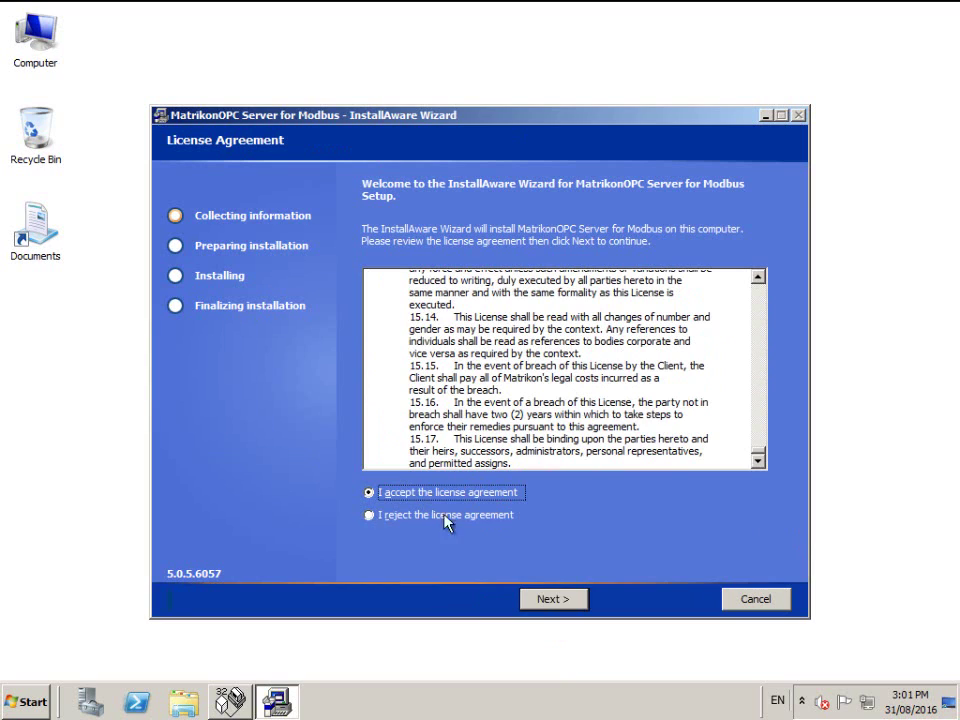
{"action": "left_click", "coordinate": [553, 597]}
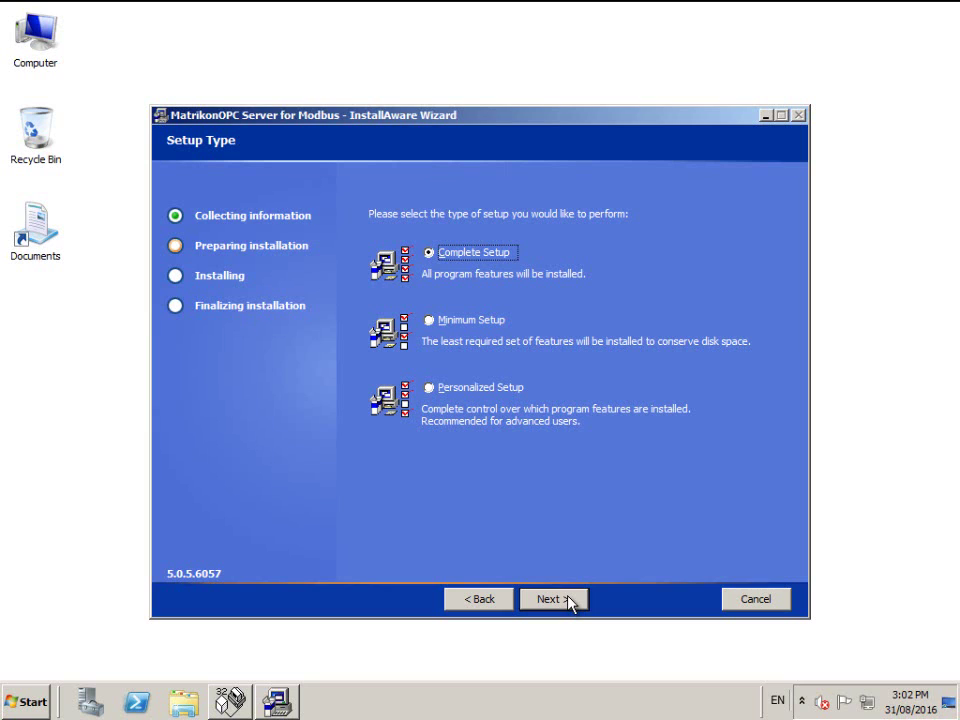
Keep Complete Setup, folder C:\Program Files (x86)\Matrikon\OPC and the MatrikonOPC Start Menu group.
{"action": "left_click", "coordinate": [552, 599]}
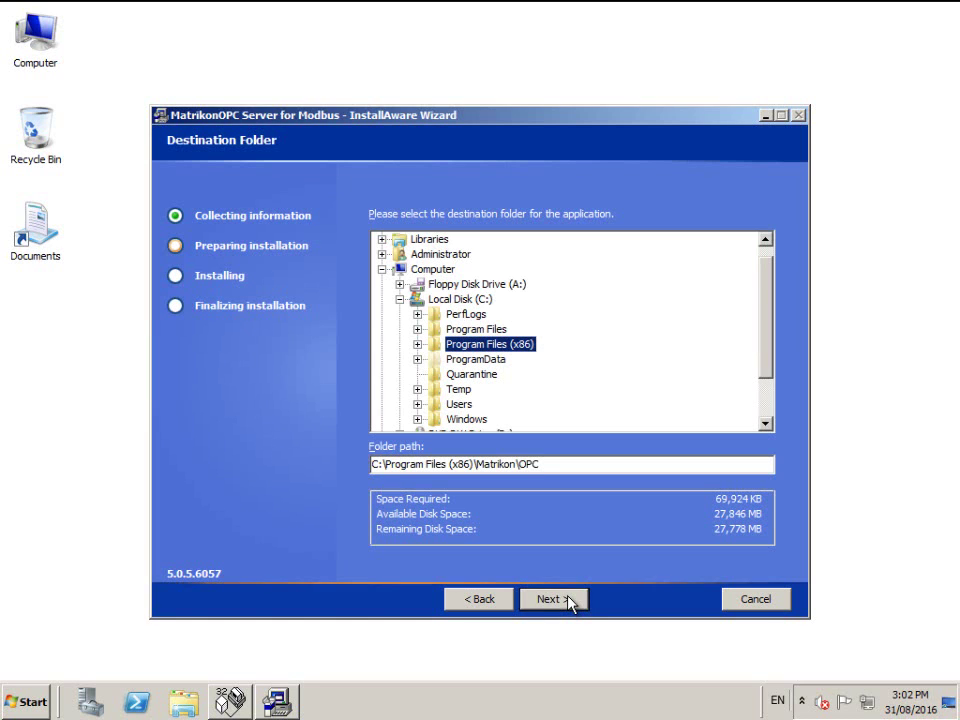
{"action": "left_click", "coordinate": [566, 599]}
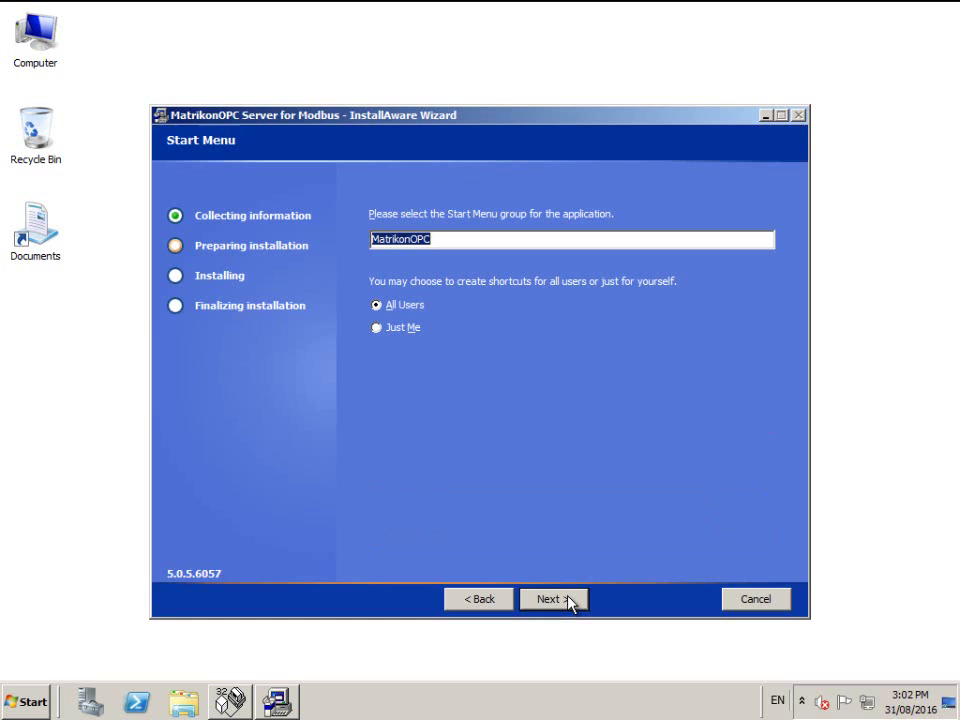
{"action": "left_click", "coordinate": [570, 601]}
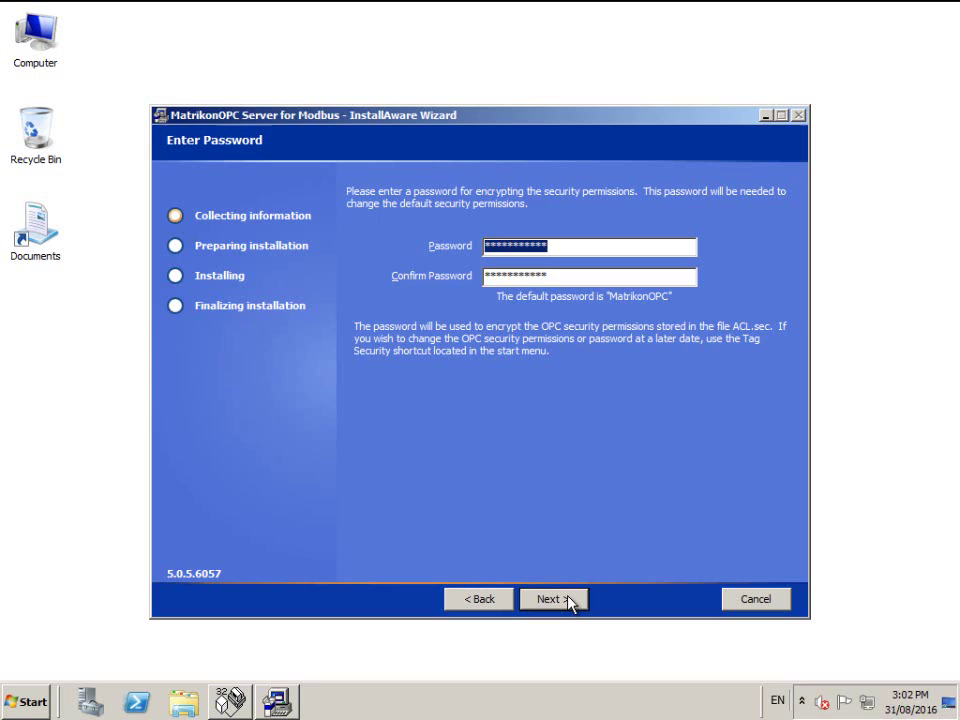
Keep the default security password and 30-day evaluation license, then run the installation.
{"action": "left_click", "coordinate": [570, 600]}
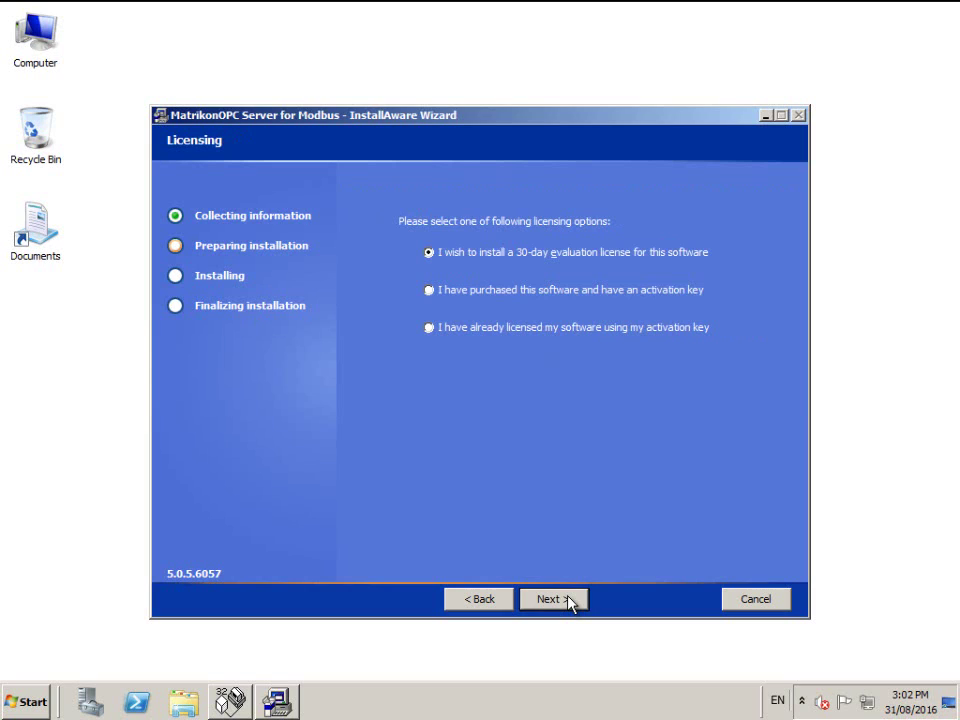
{"action": "left_click", "coordinate": [570, 600]}
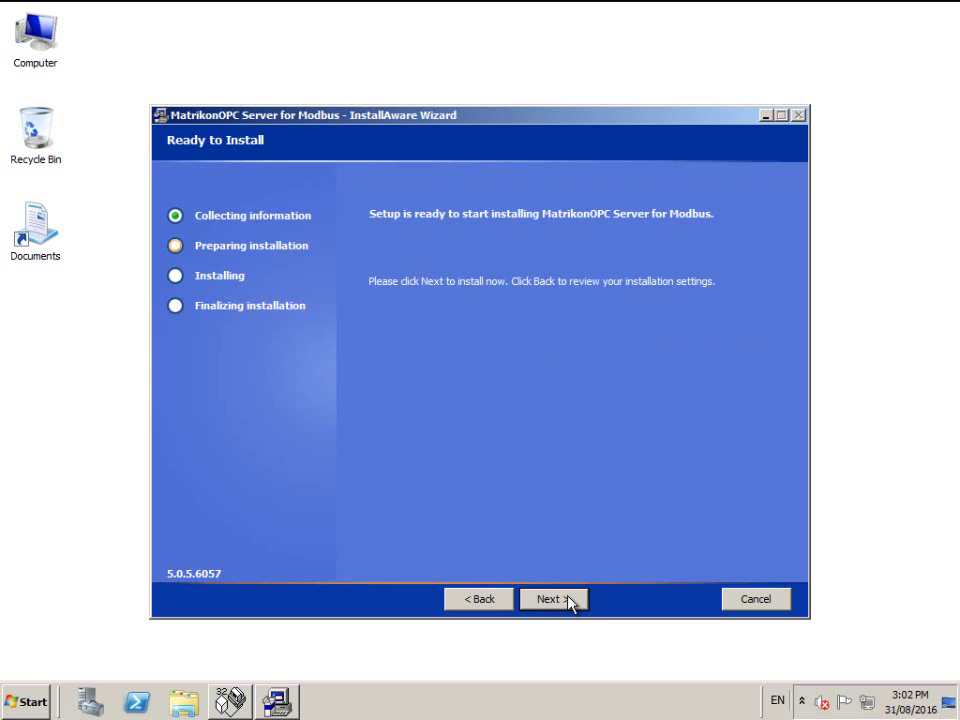
{"action": "left_click", "coordinate": [570, 600]}
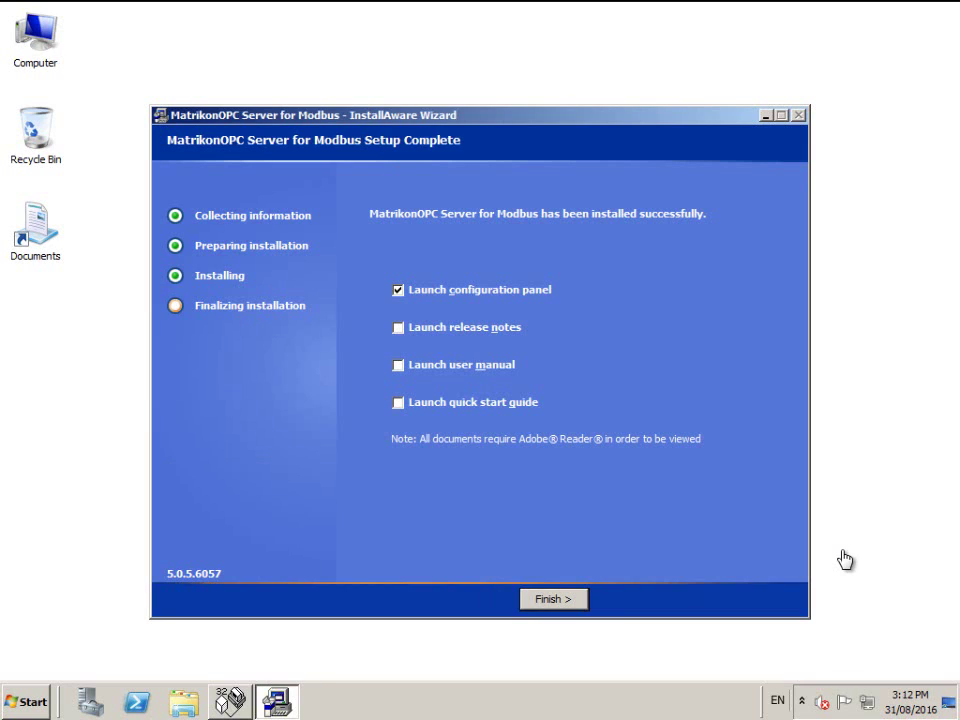
Finish setup with 'Launch configuration panel' left checked.
{"action": "left_click", "coordinate": [562, 600]}
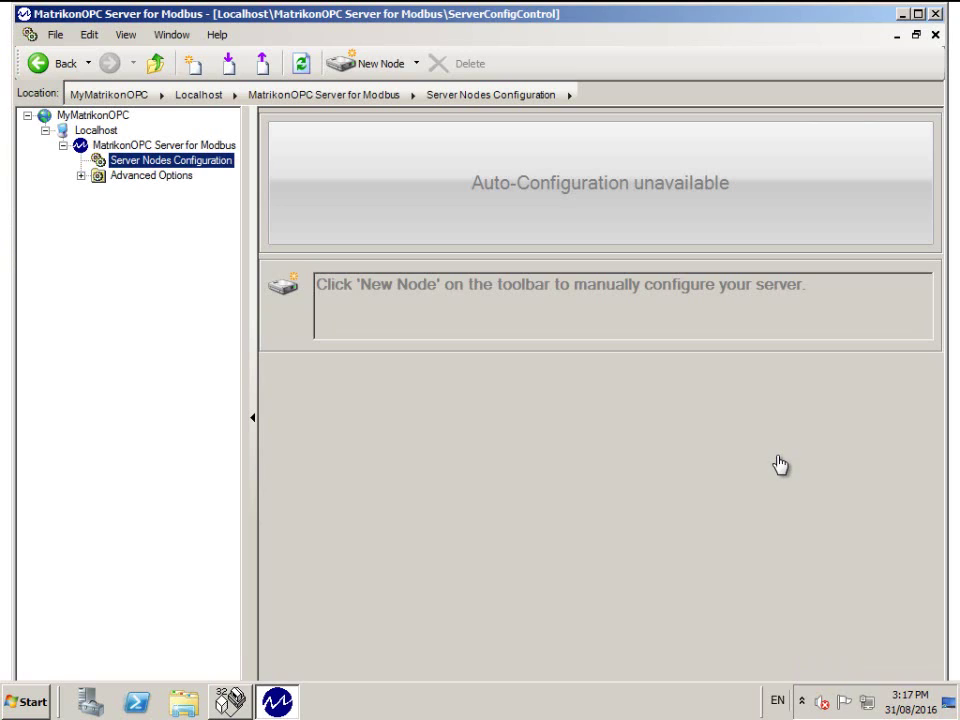
Maximize the configuration window and add a new Modbus Ethernet PLC node.
{"action": "left_click", "coordinate": [918, 15]}
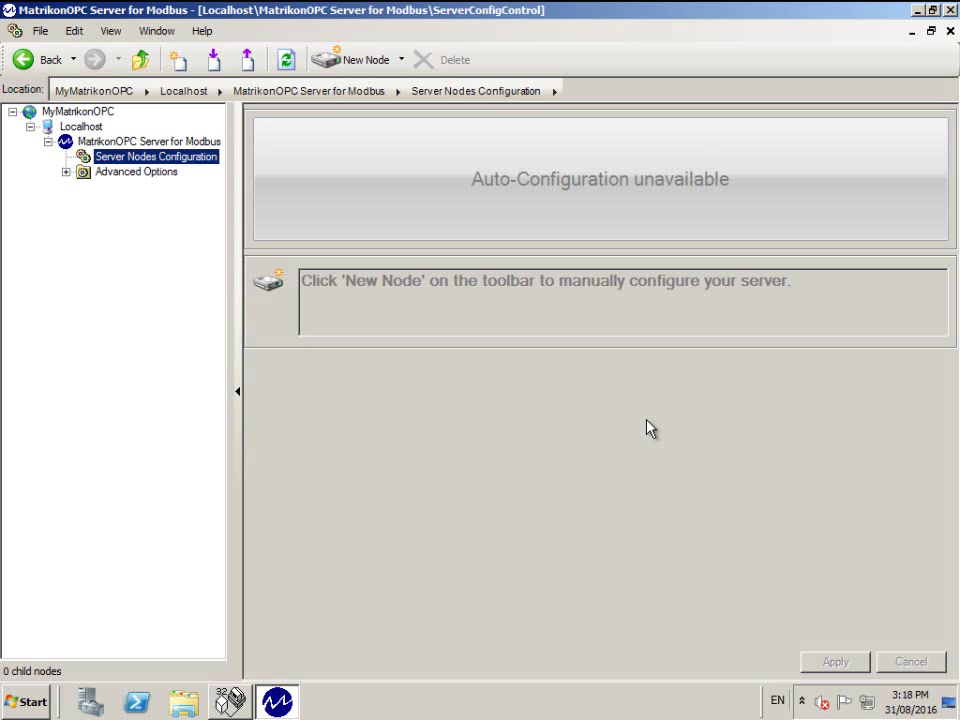
{"action": "left_click", "coordinate": [400, 62]}
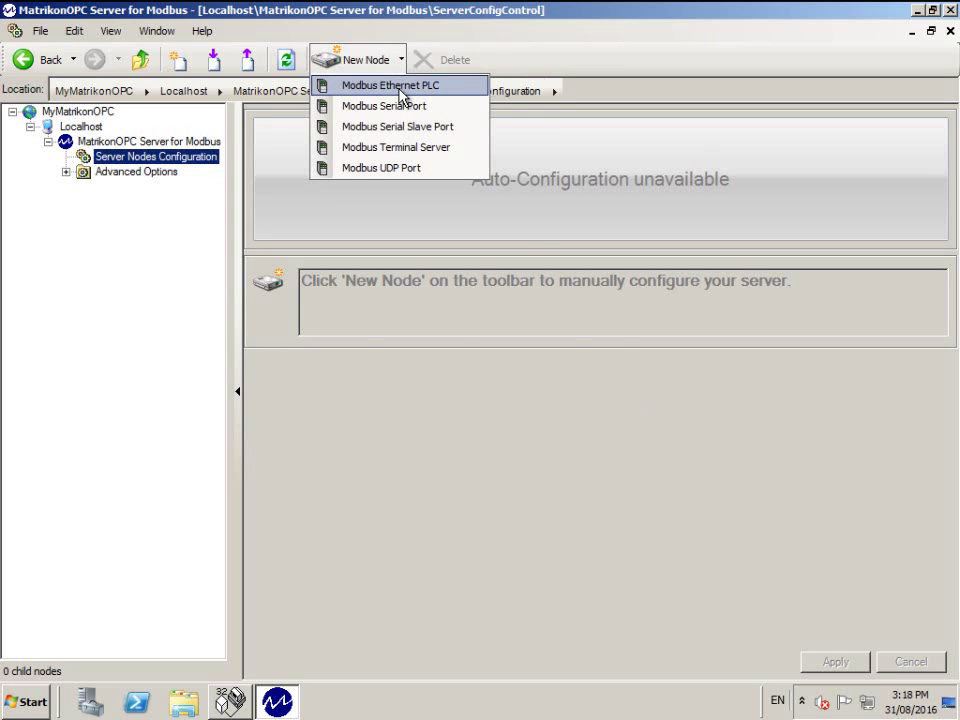
{"action": "left_click", "coordinate": [402, 88]}
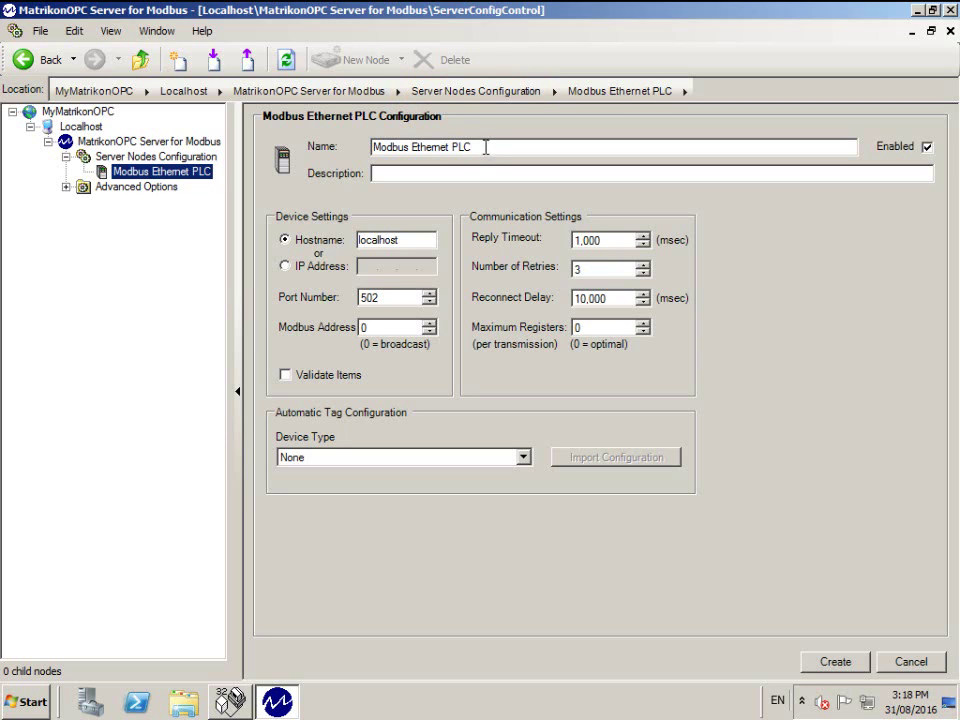
Replace the default node name with SumpPump, keeping hostname localhost and port 502.
{"action": "left_click_drag", "start_coordinate": [482, 148], "coordinate": [373, 148]}
{"action": "type", "text": "S"}
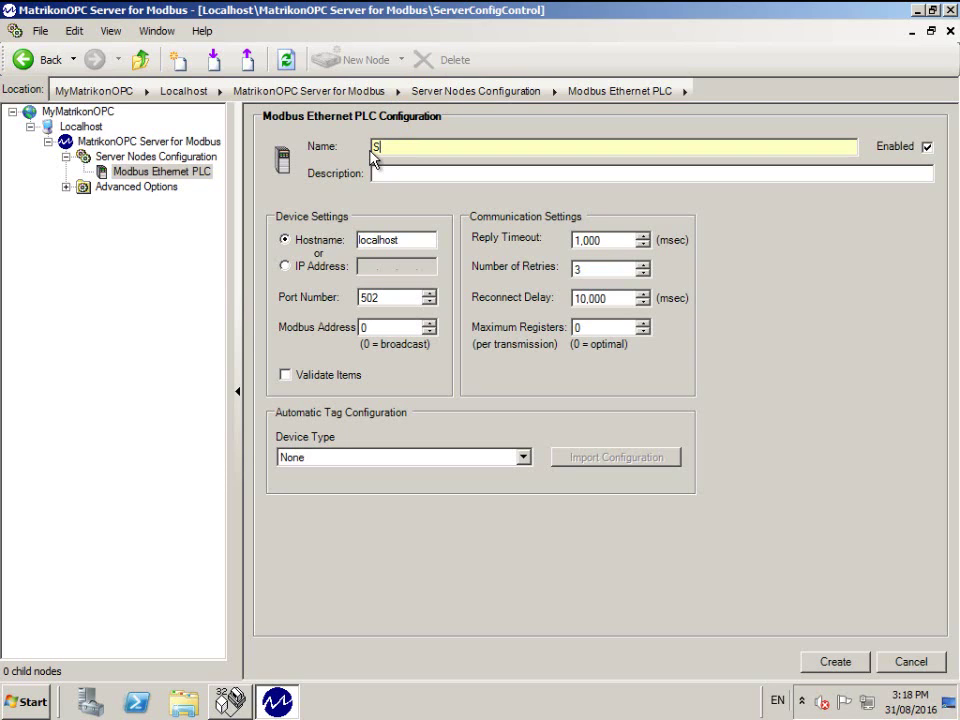
{"action": "type", "text": "umpPump"}
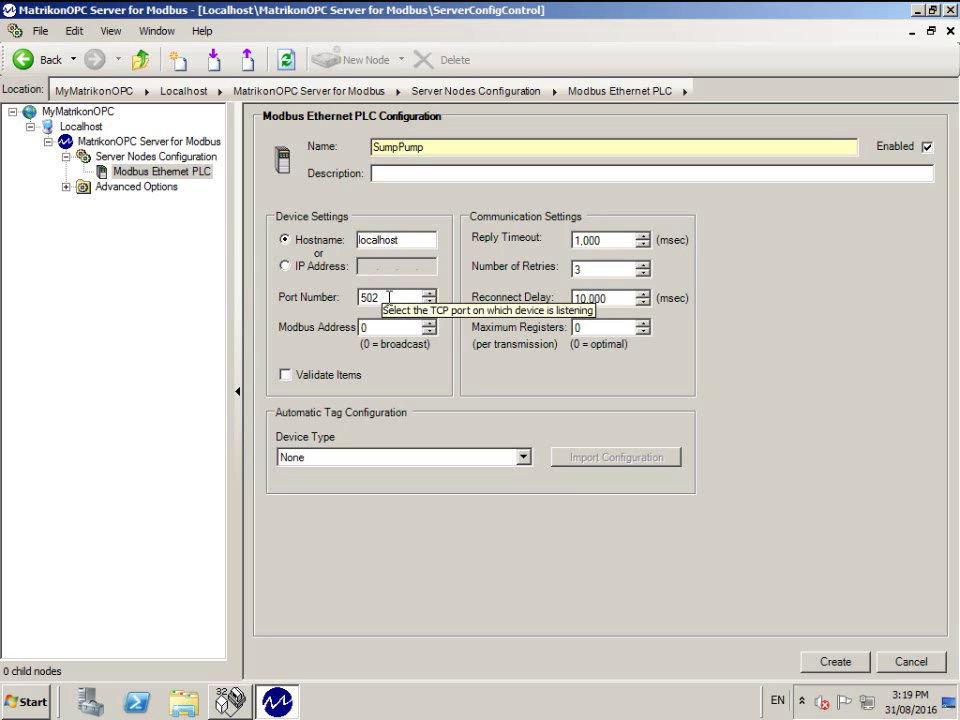
{"action": "double_click", "coordinate": [389, 297]}
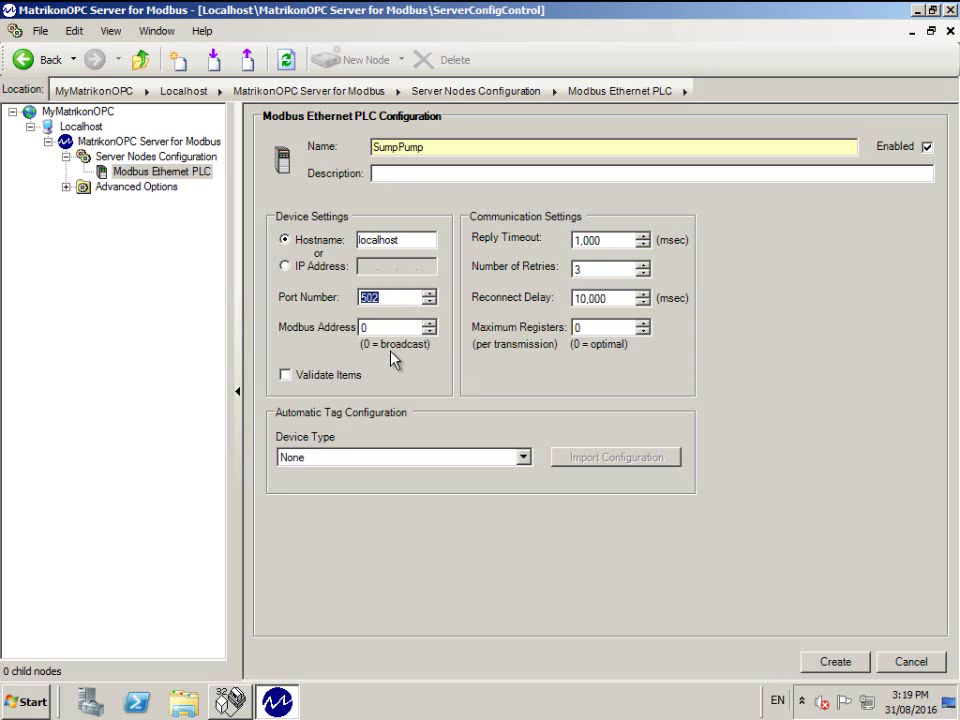
Change the Modbus Address from 0 to 1 and enable Validate Items.
{"action": "left_click", "coordinate": [380, 327]}
{"action": "left_click_drag", "start_coordinate": [380, 327], "coordinate": [351, 330]}
{"action": "type", "text": "1"}
{"action": "left_click", "coordinate": [287, 376]}
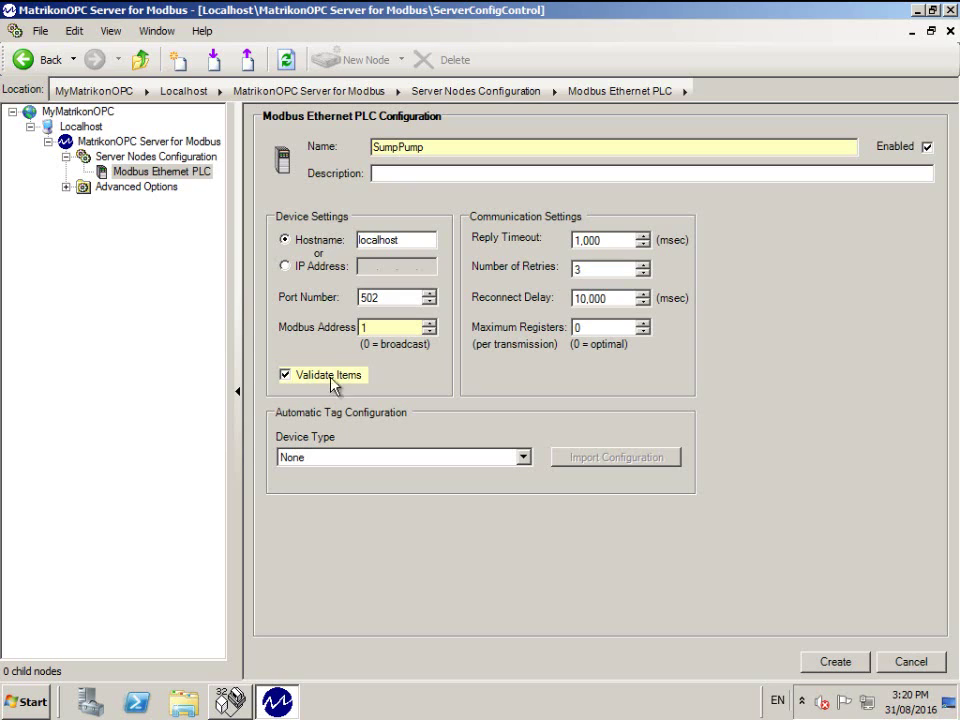
Keep Device Type as None and create the SumpPump node.
{"action": "left_click", "coordinate": [522, 458]}
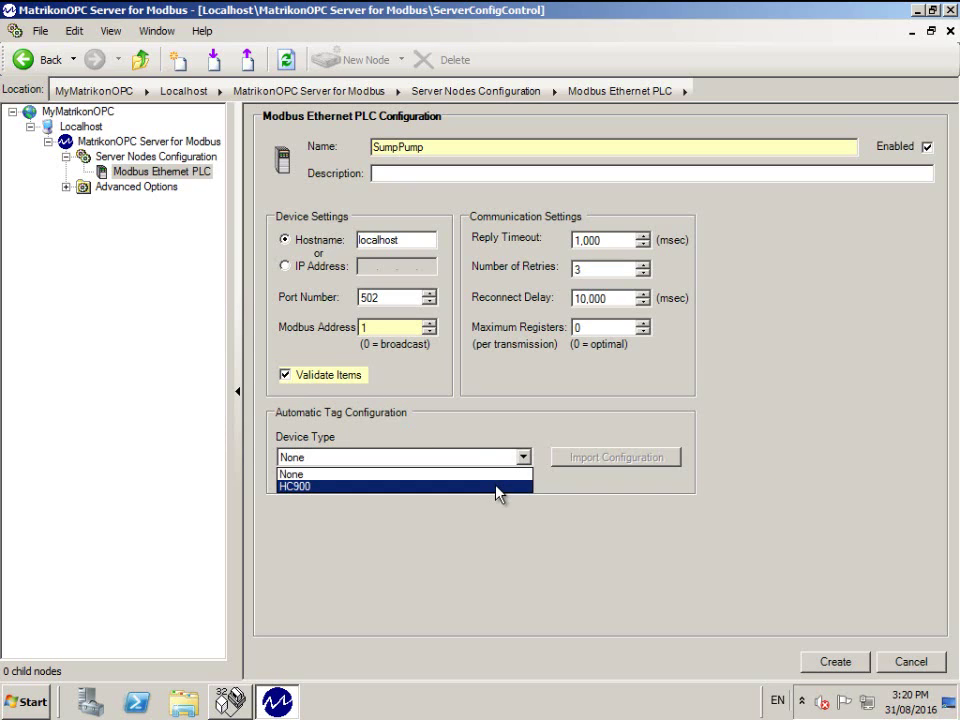
{"action": "left_click", "coordinate": [497, 476]}
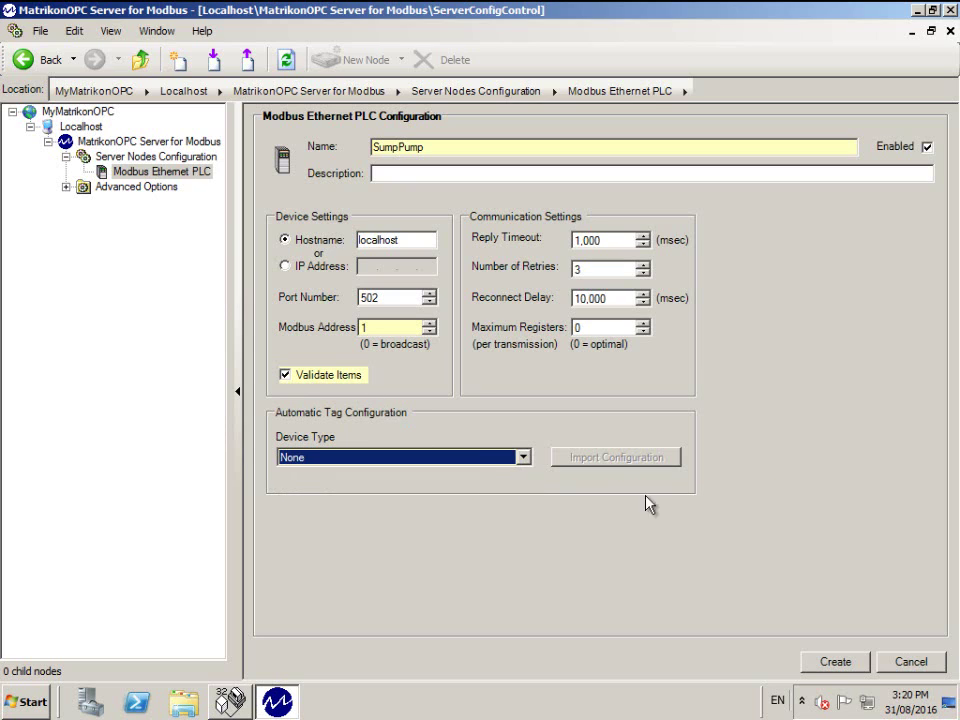
{"action": "left_click", "coordinate": [833, 663]}
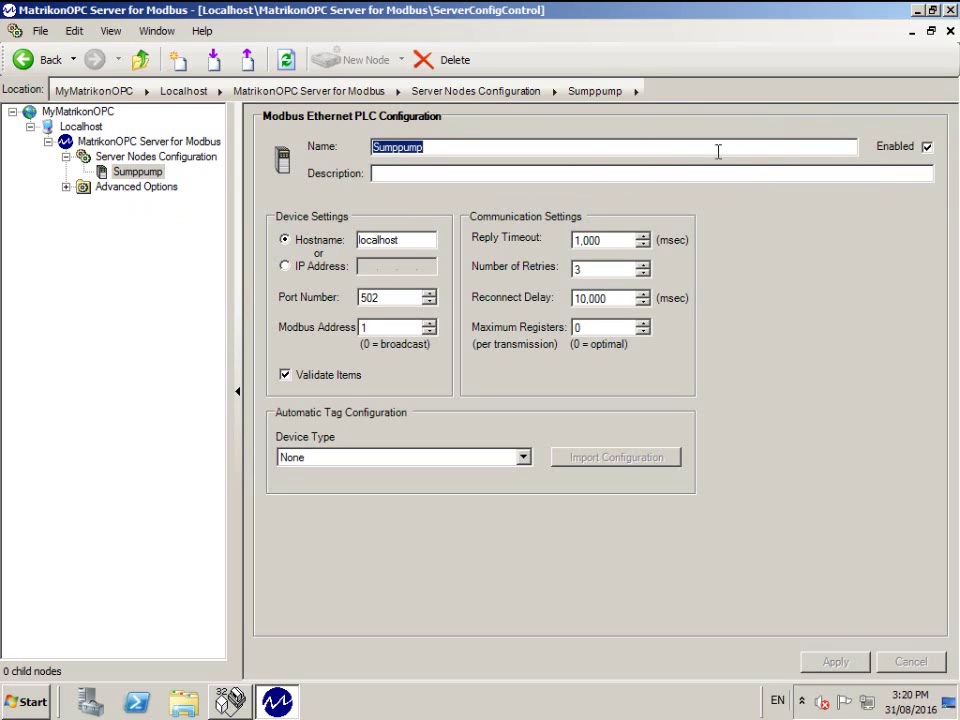
Exit the Modbus server configuration window, returning to the Windows desktop.
{"action": "left_click", "coordinate": [950, 12]}
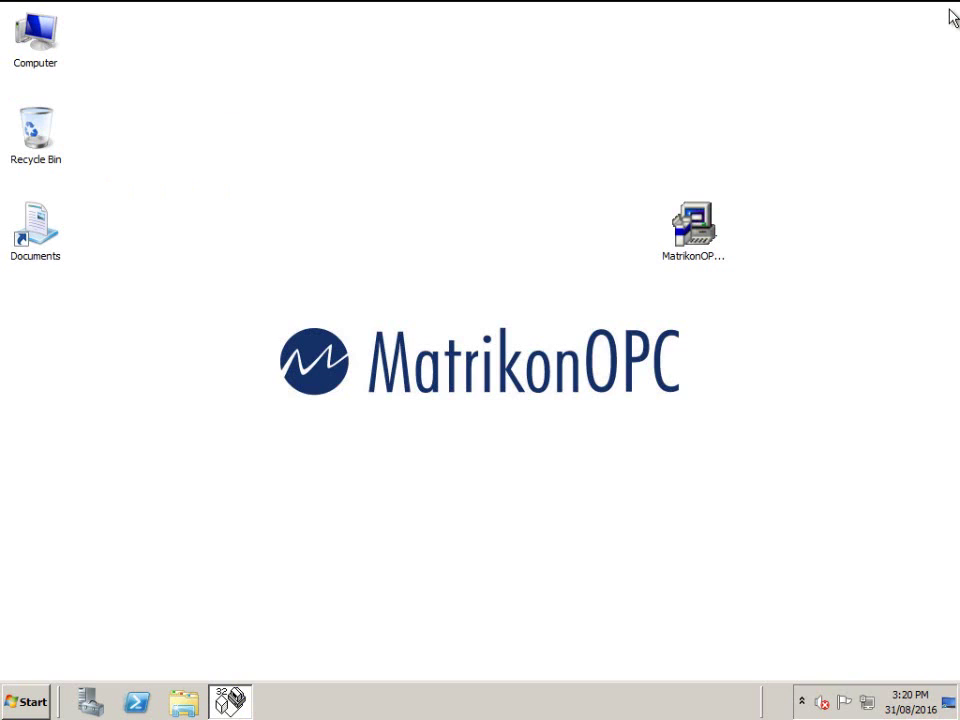
Launch MatrikonOPC Explorer from Start > All Programs > MatrikonOPC > Explorer and maximize its window.
{"action": "left_click", "coordinate": [24, 706]}
{"action": "left_click", "coordinate": [81, 640]}
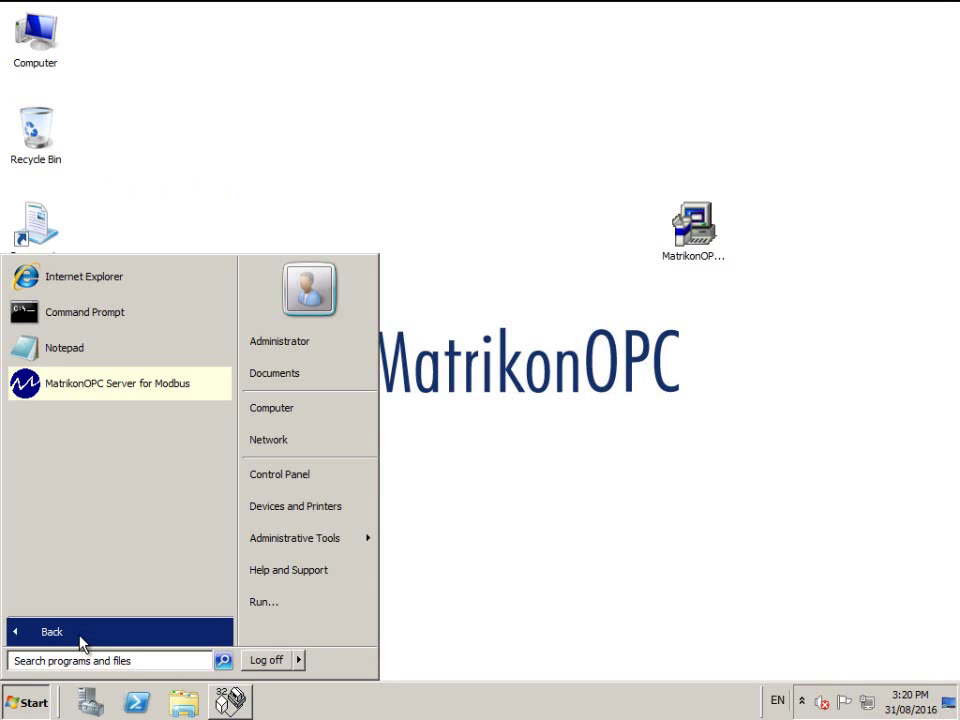
{"action": "left_click", "coordinate": [74, 367]}
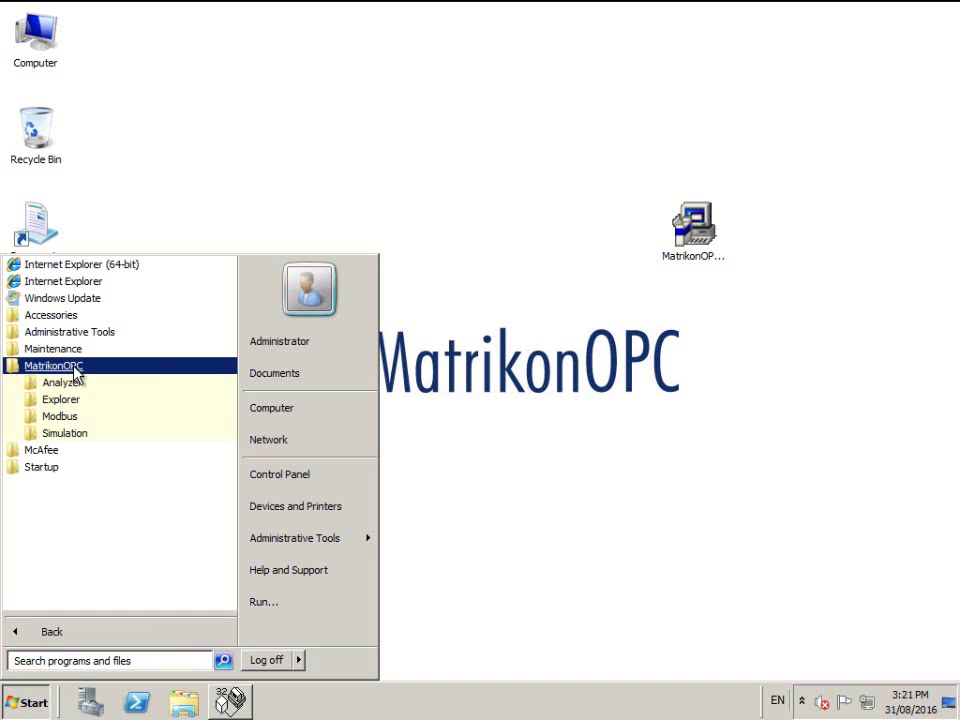
{"action": "left_click", "coordinate": [84, 400]}
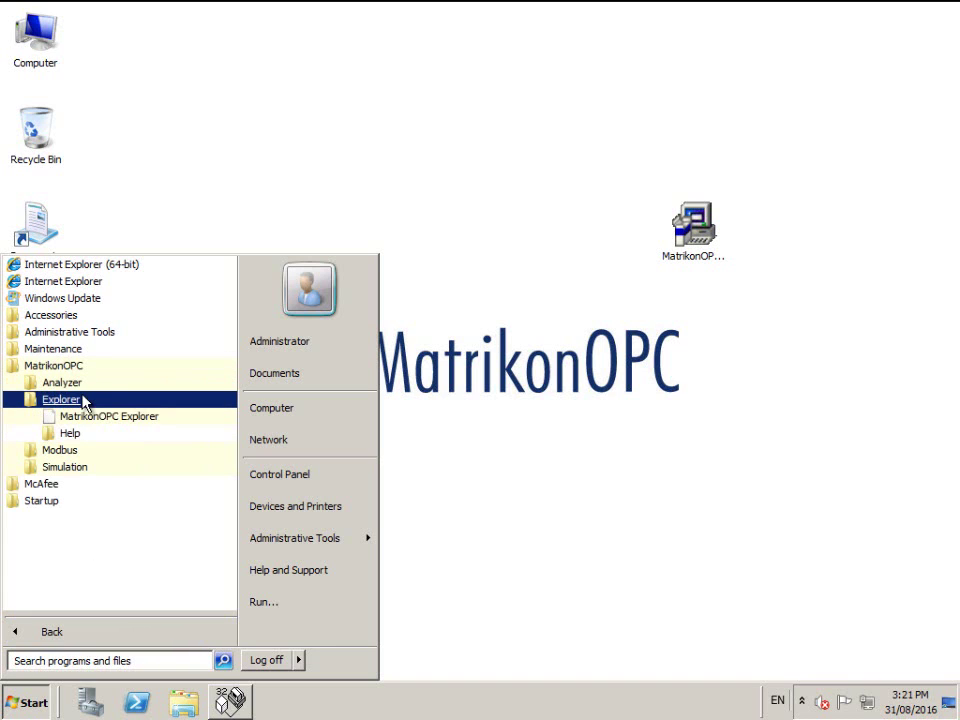
{"action": "left_click", "coordinate": [100, 417]}
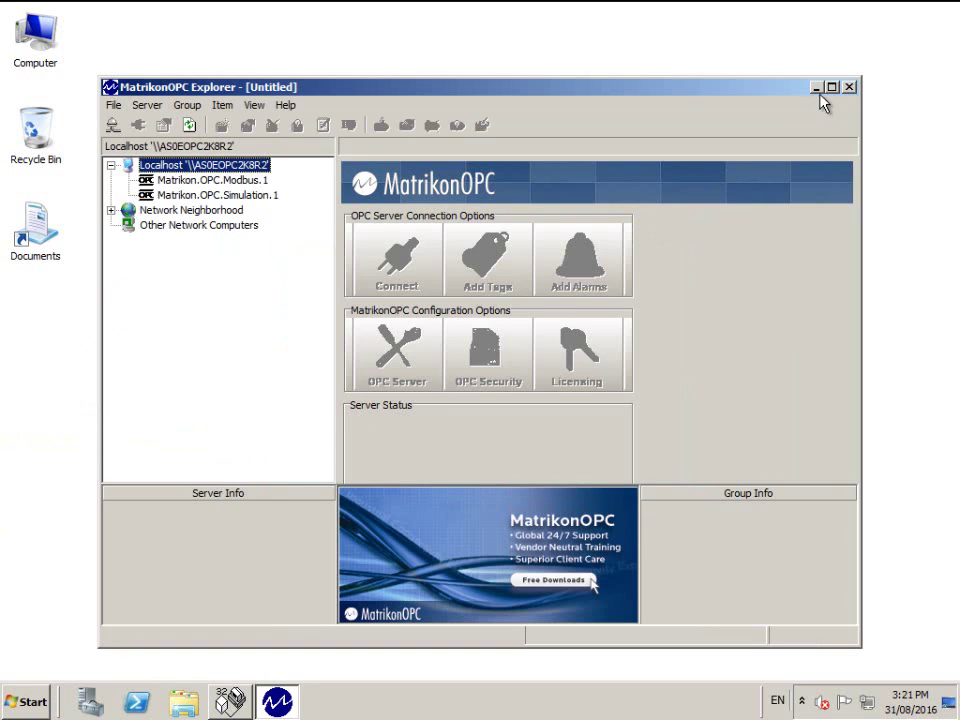
{"action": "left_click", "coordinate": [832, 88]}
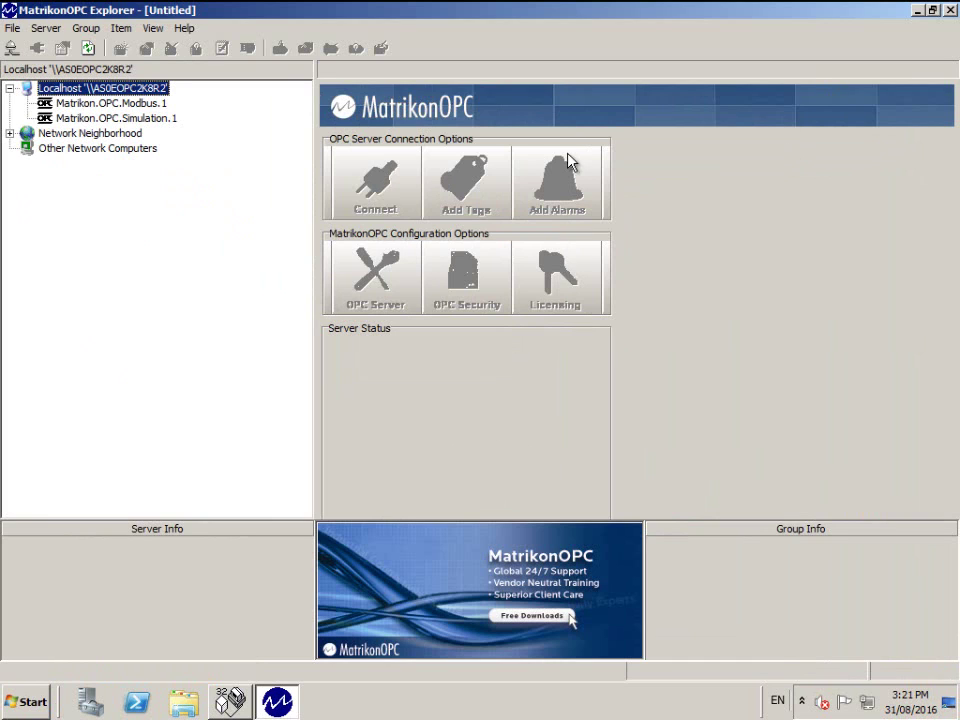
Connect to the Matrikon.OPC.Modbus.1 server and begin adding tags to a new group.
{"action": "left_click", "coordinate": [142, 104]}
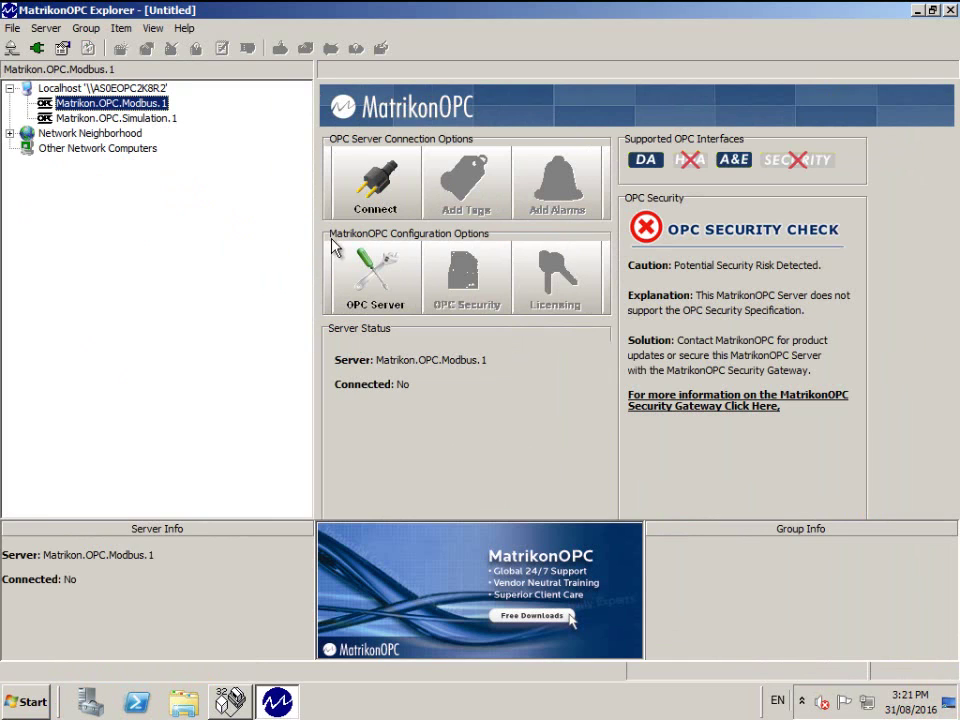
{"action": "left_click", "coordinate": [375, 188]}
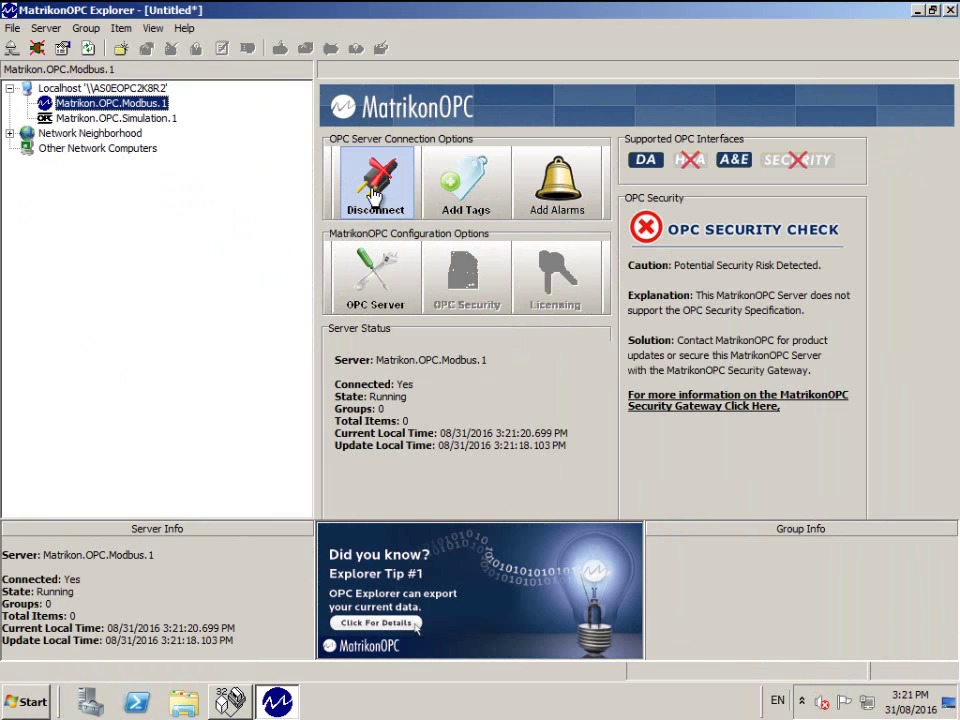
{"action": "left_click", "coordinate": [474, 207]}
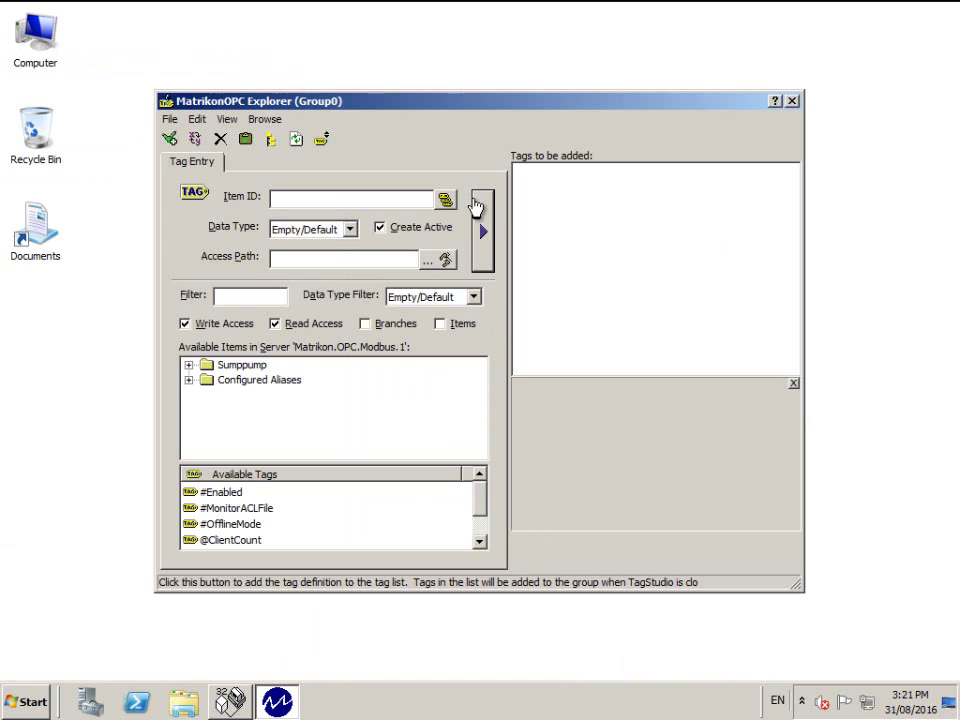
Expand Sumppump, open folder 0 and take its '1-65536, or PLC limit' tag as the Item ID.
{"action": "left_click", "coordinate": [191, 366]}
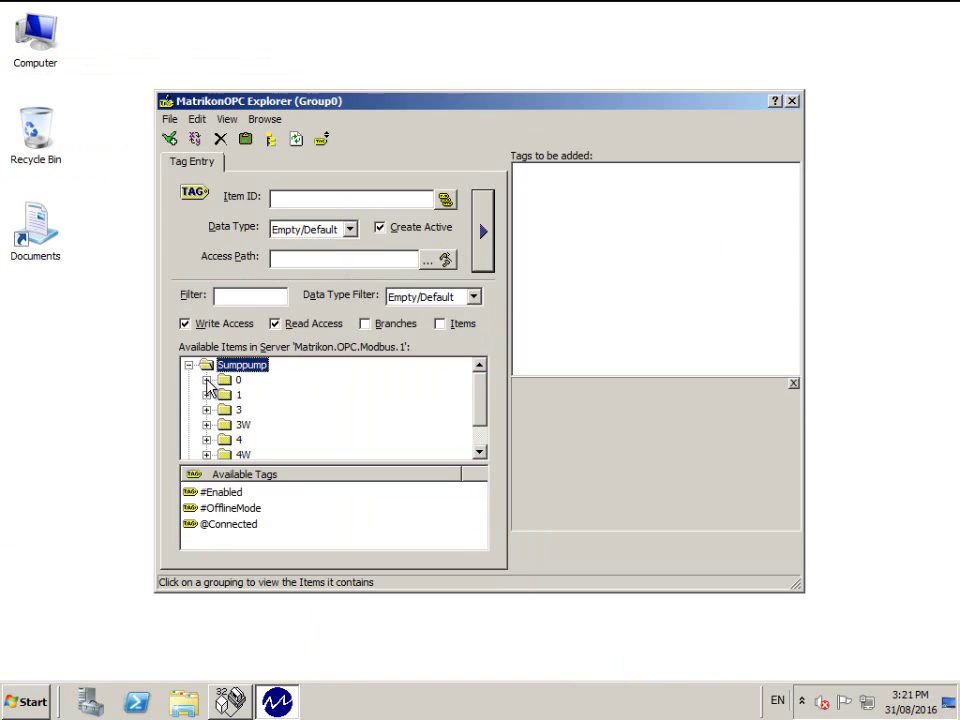
{"action": "left_click", "coordinate": [207, 382]}
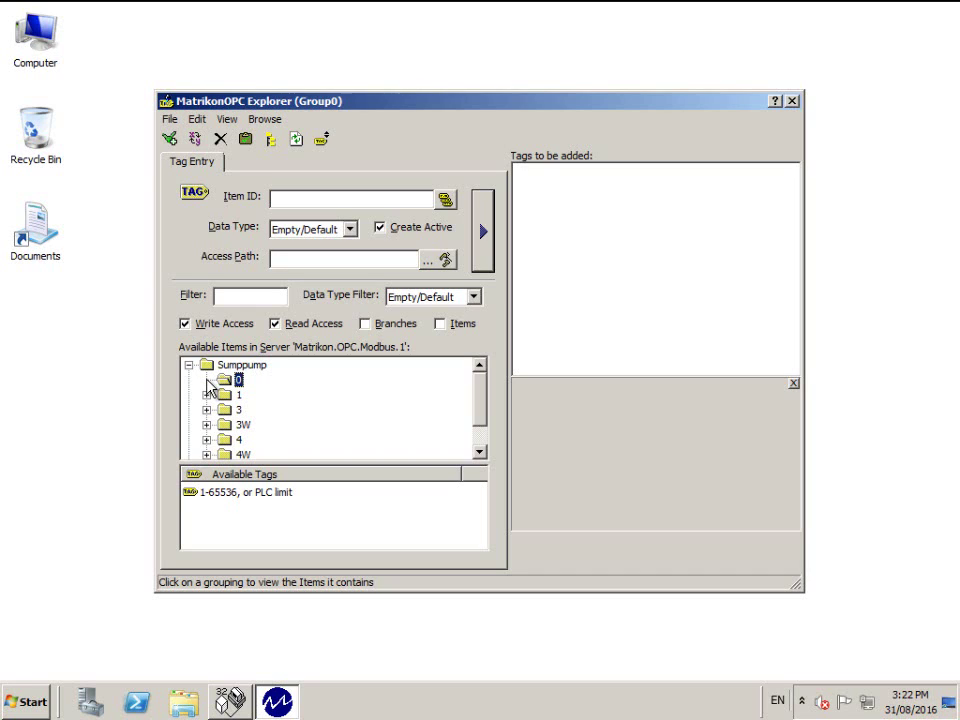
{"action": "left_click", "coordinate": [236, 495]}
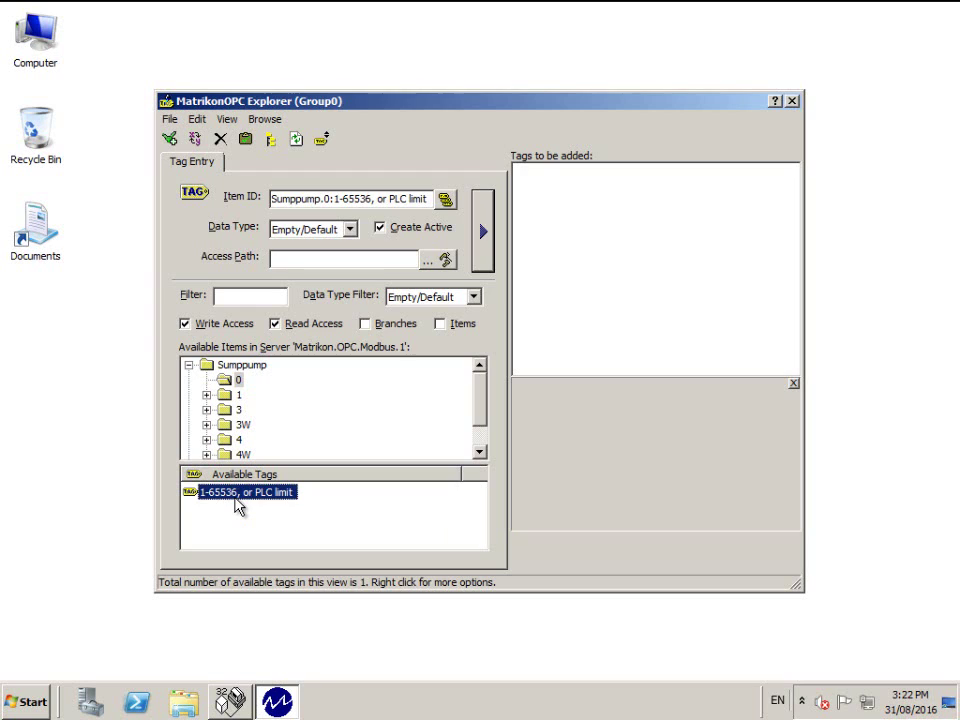
Trim the Item ID to Sumppump.0:1 and queue it in the Tags to be added list.
{"action": "left_click_drag", "start_coordinate": [334, 198], "coordinate": [443, 197]}
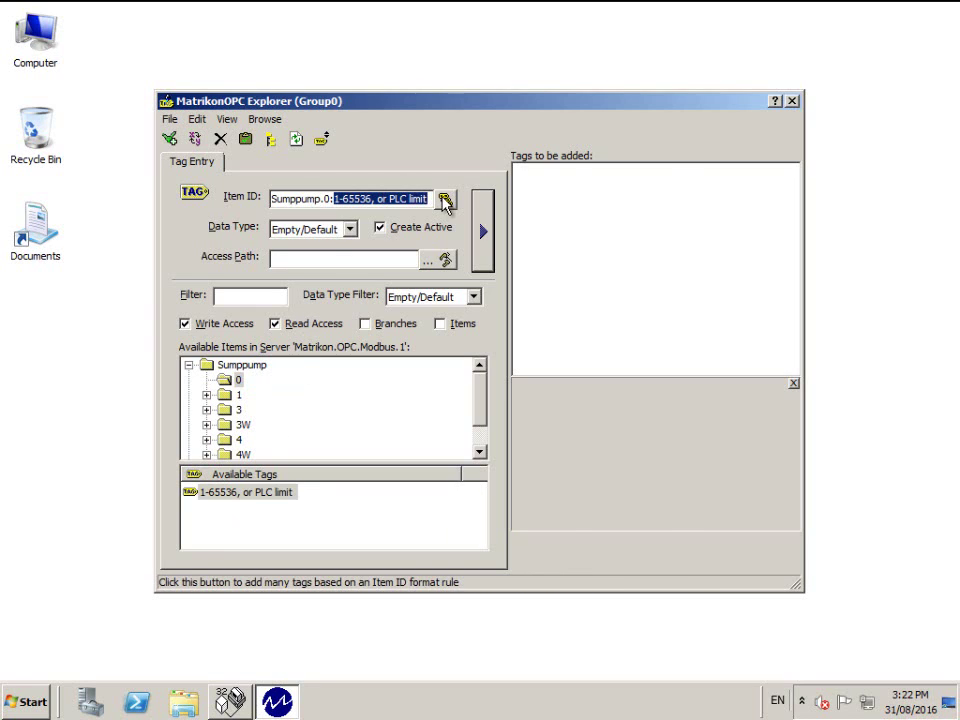
{"action": "key", "text": "Delete"}
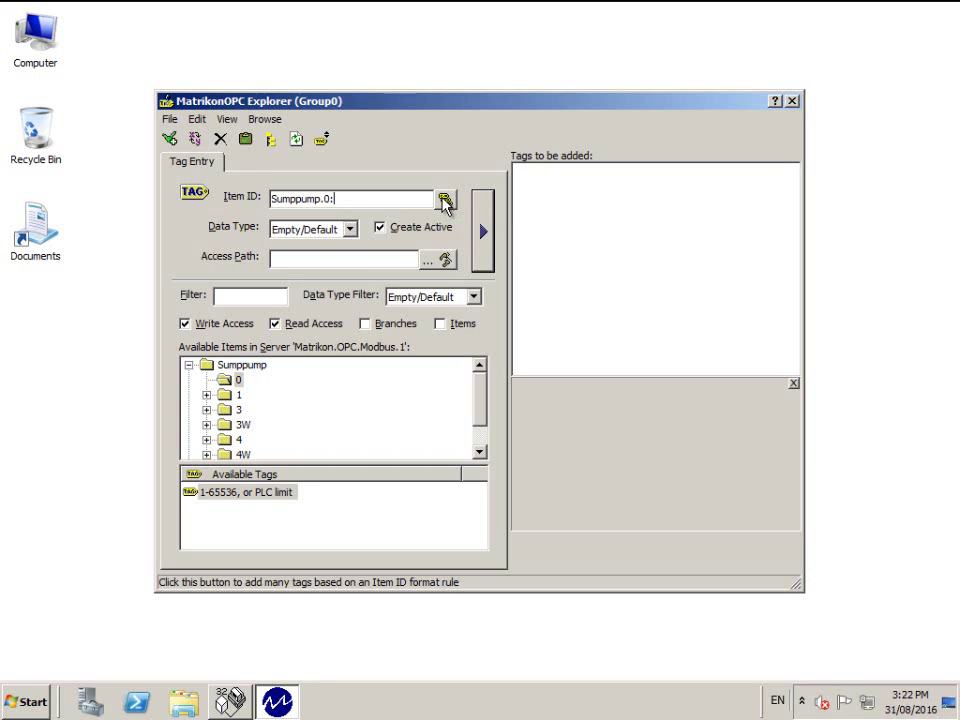
{"action": "type", "text": "1"}
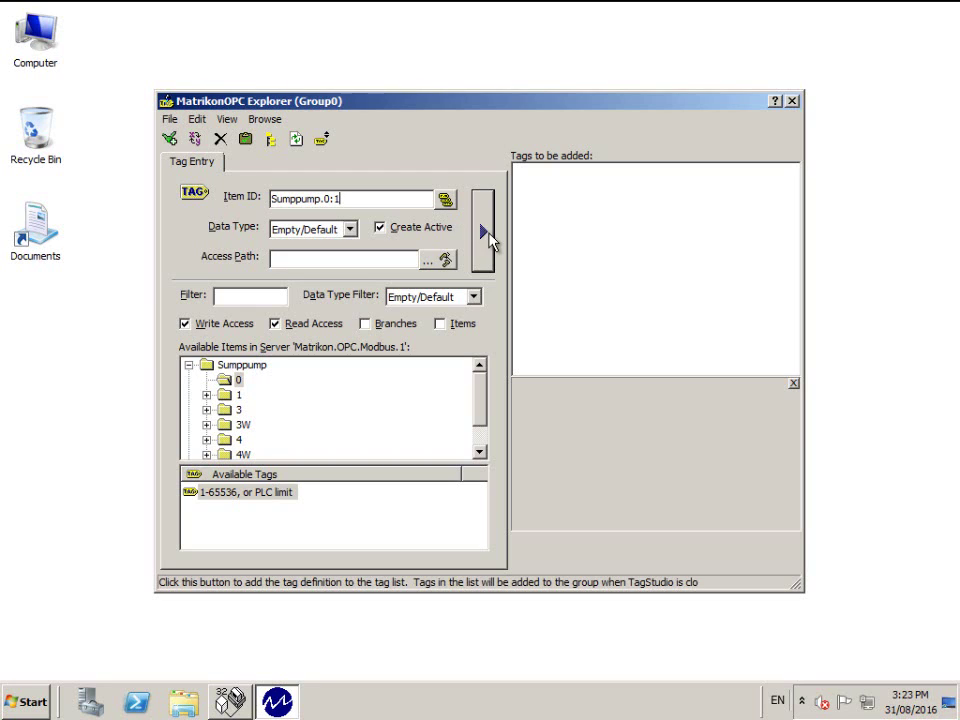
{"action": "left_click", "coordinate": [487, 236]}
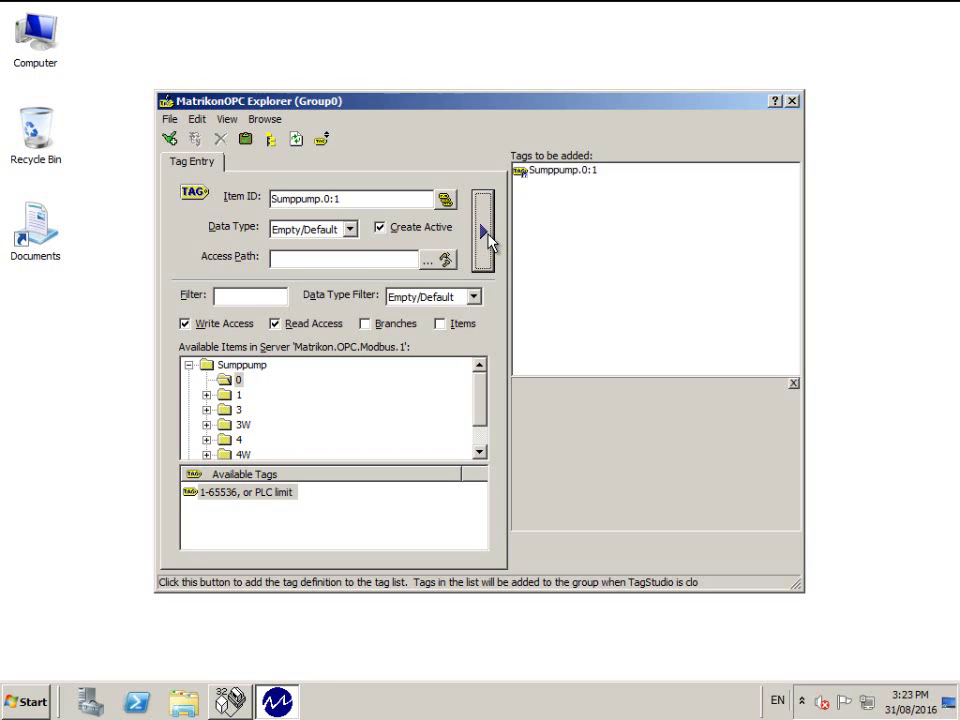
Confirm the queued tag into Group0 and auto-fit the Quality, Timestamp and Item ID columns.
{"action": "left_click", "coordinate": [175, 142]}
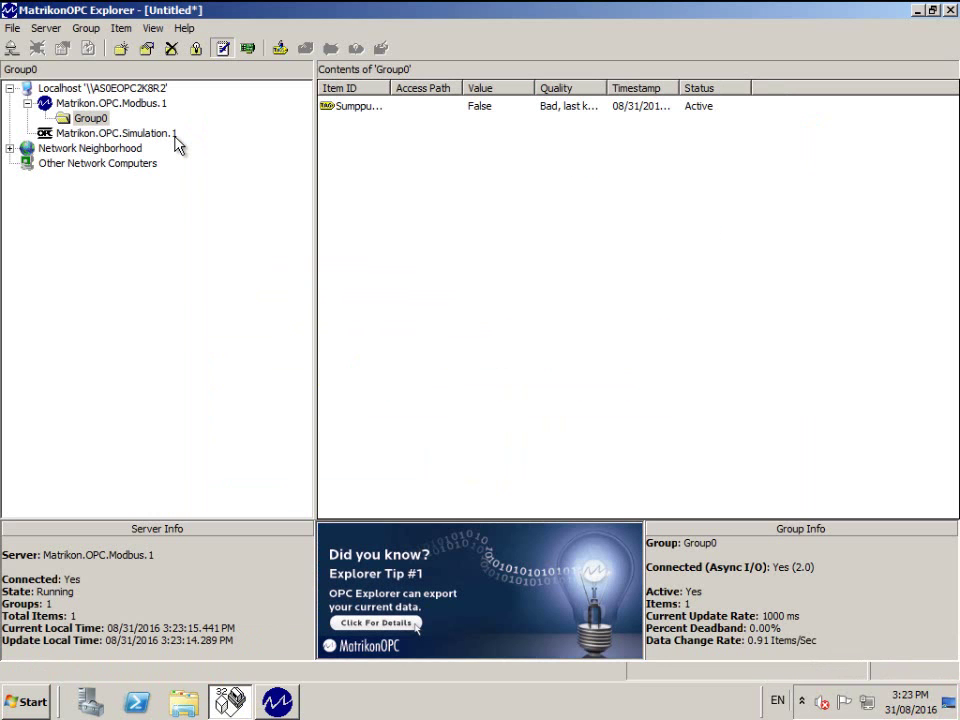
{"action": "double_click", "coordinate": [608, 86]}
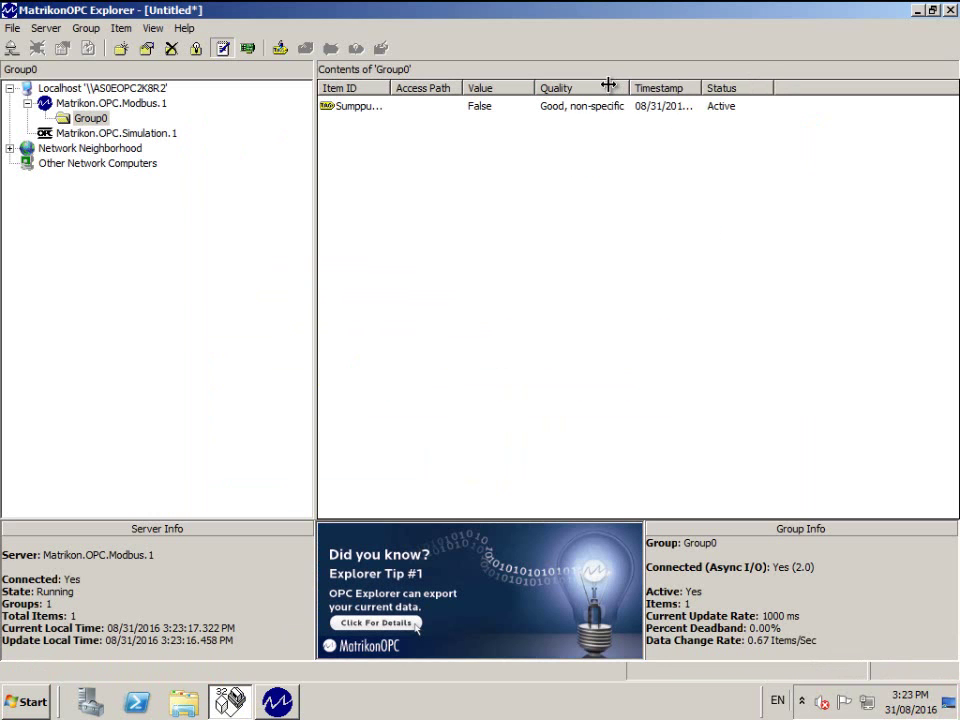
{"action": "double_click", "coordinate": [703, 86]}
{"action": "double_click", "coordinate": [395, 87]}
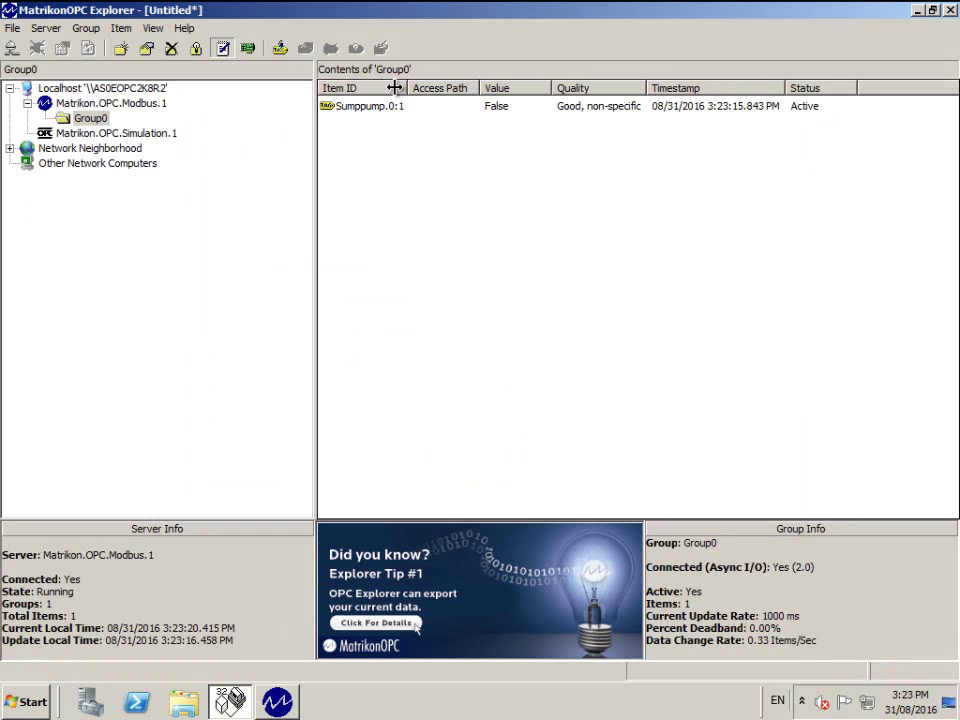